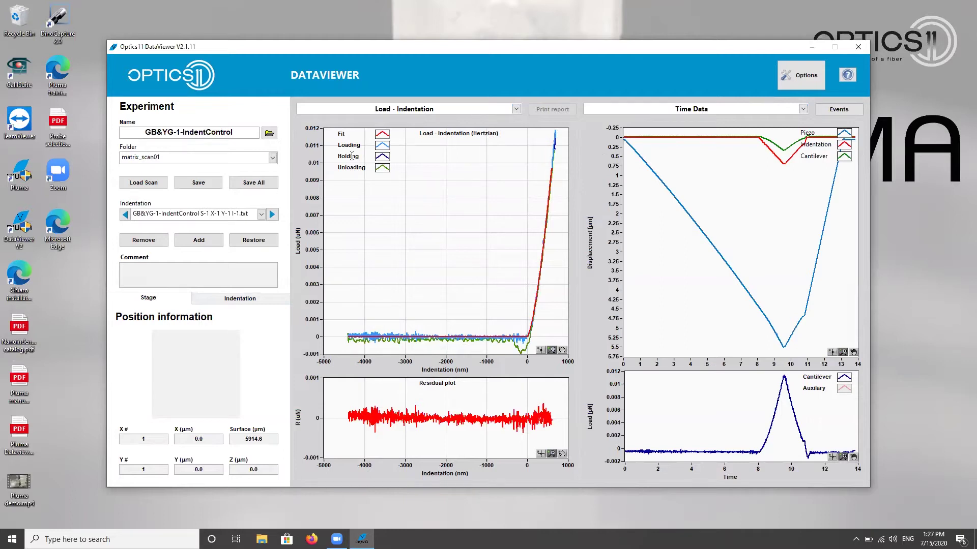
- Try to load the matrix_scan01 subfolder of GB&YG-1-IndentControl as the experiment
click(270, 134)
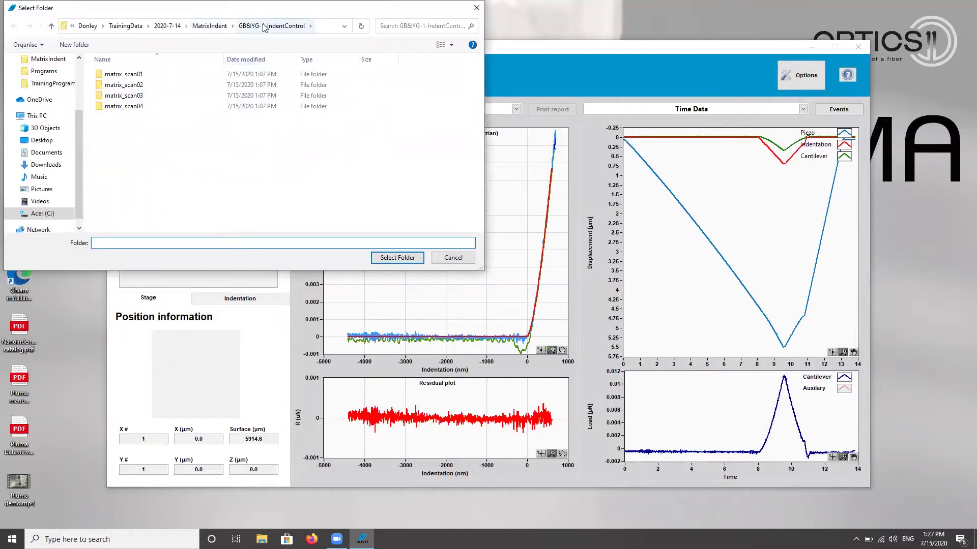
click(209, 26)
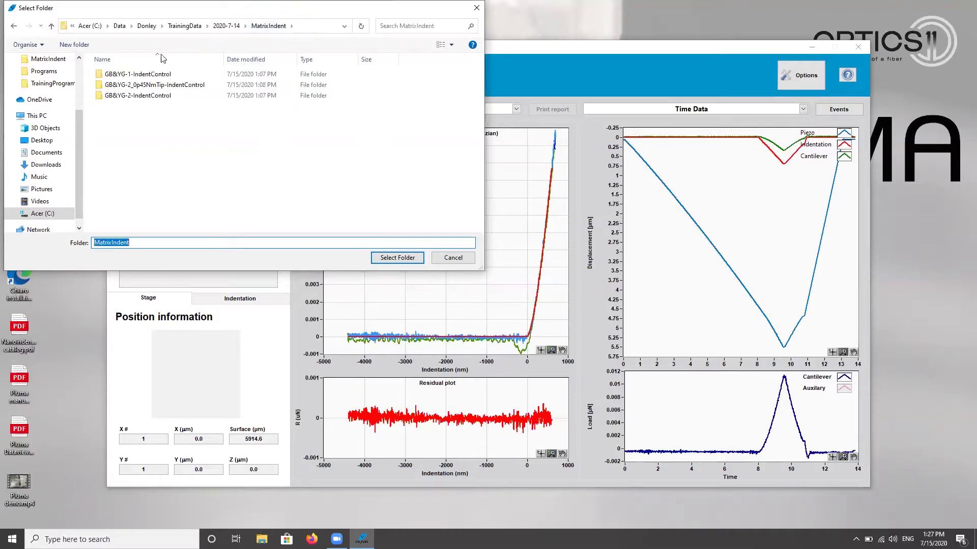
double_click(137, 74)
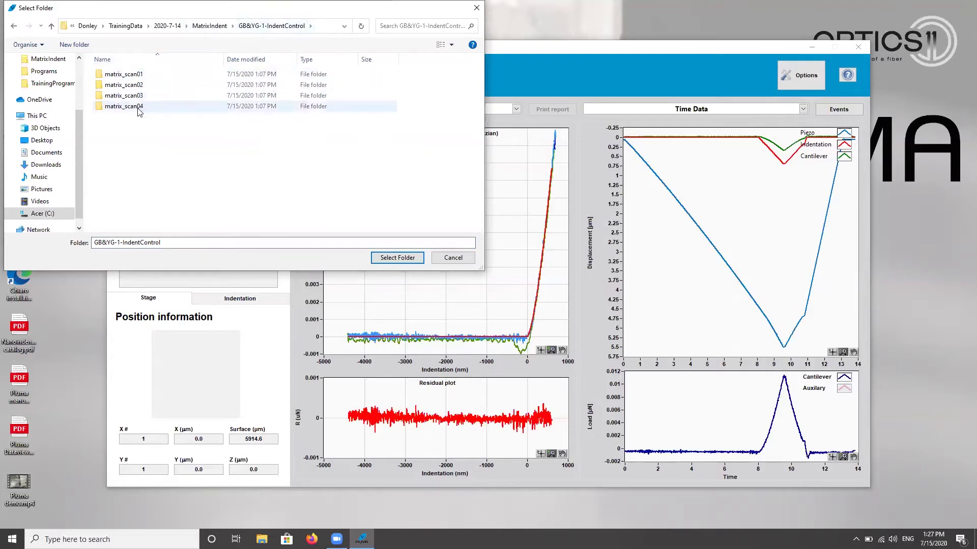
double_click(138, 76)
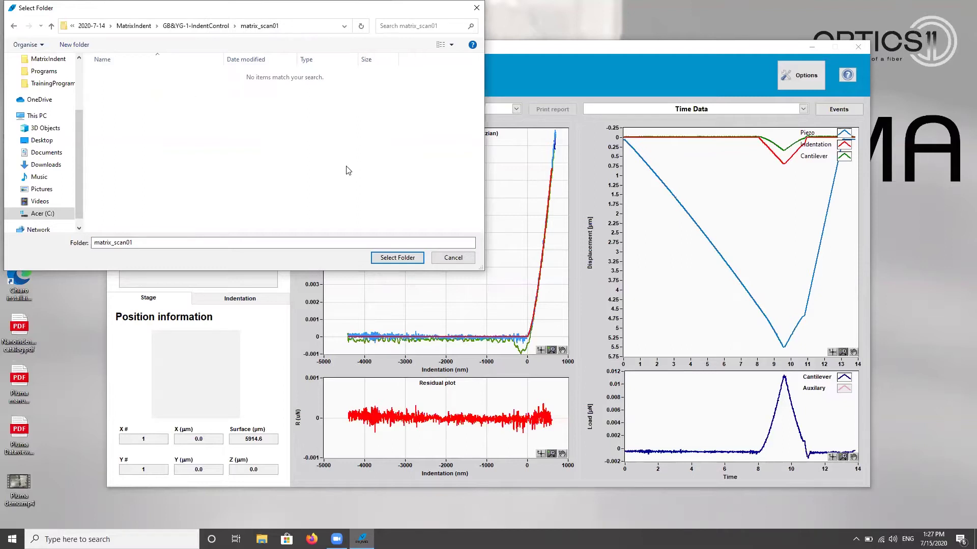
click(391, 258)
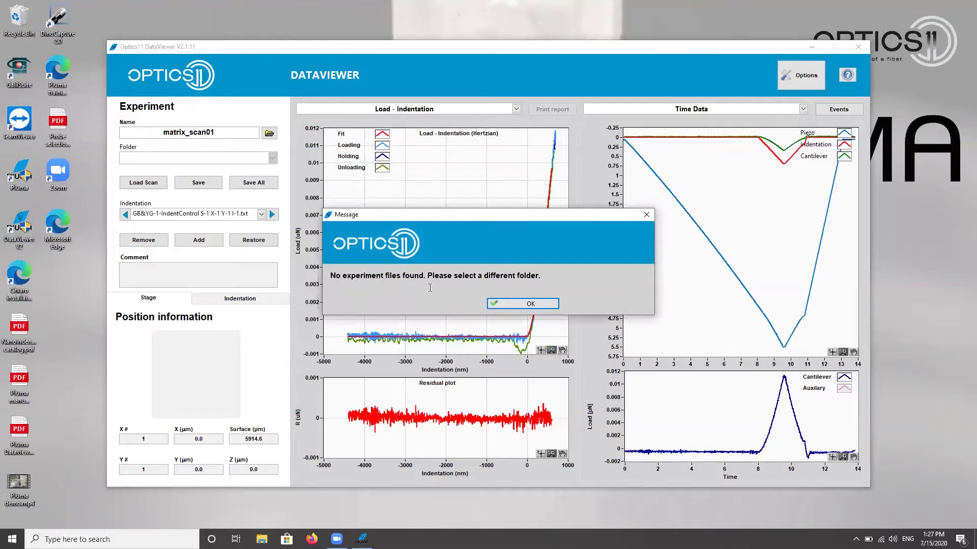
click(526, 304)
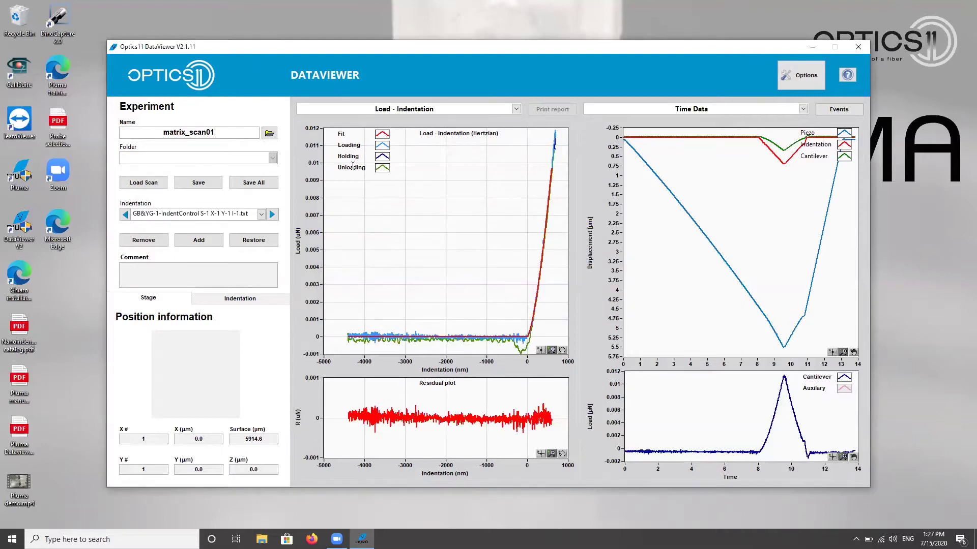
- Load the GB&YG-1-IndentControl folder as the experiment and select its matrix_scan04 scan
click(270, 132)
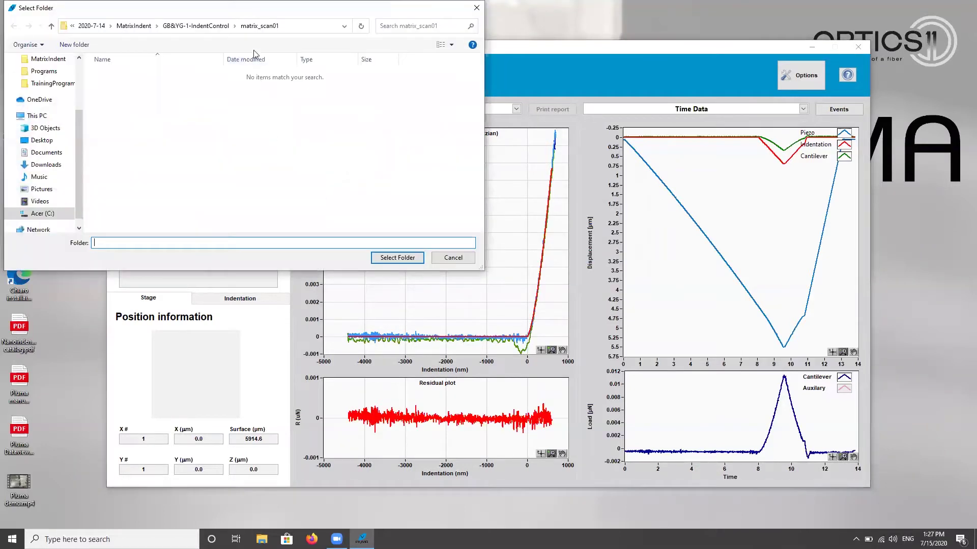
click(213, 27)
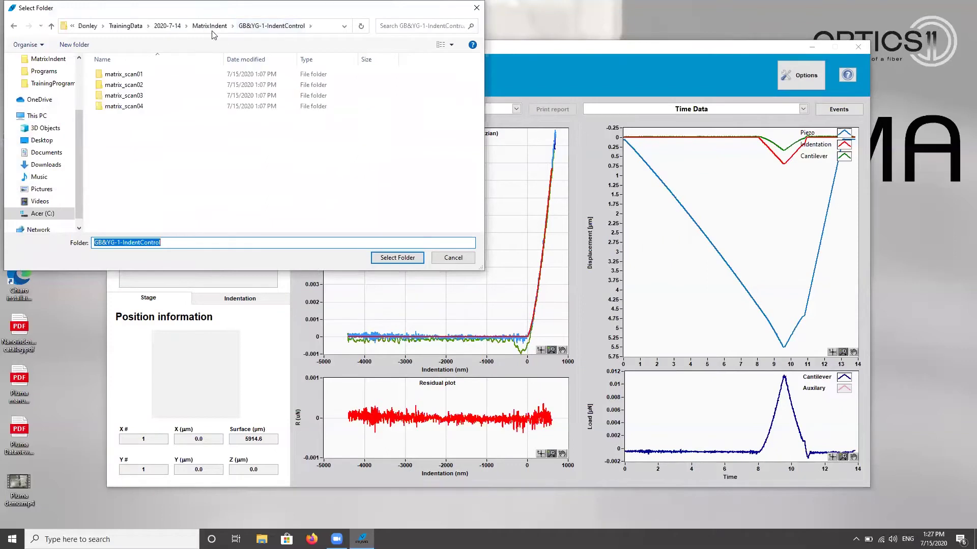
click(396, 258)
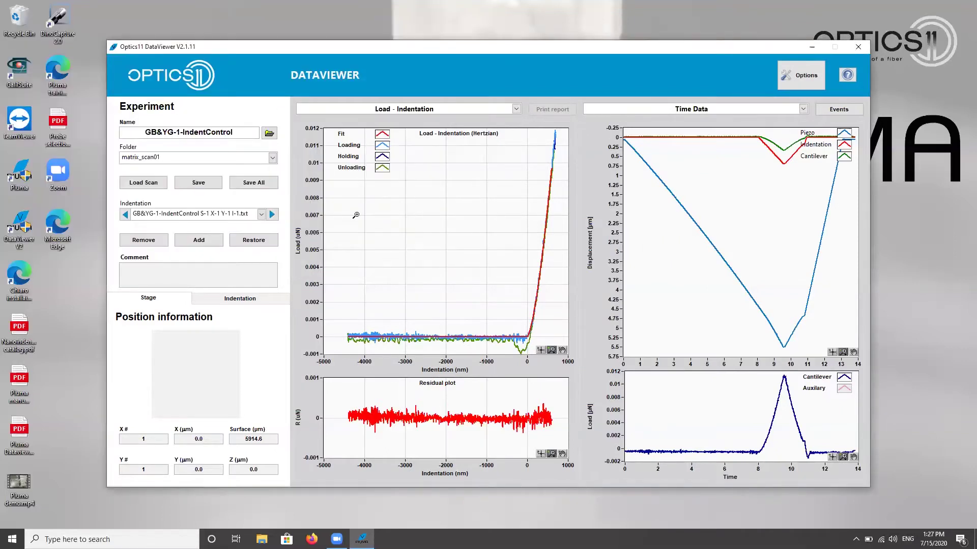
click(273, 158)
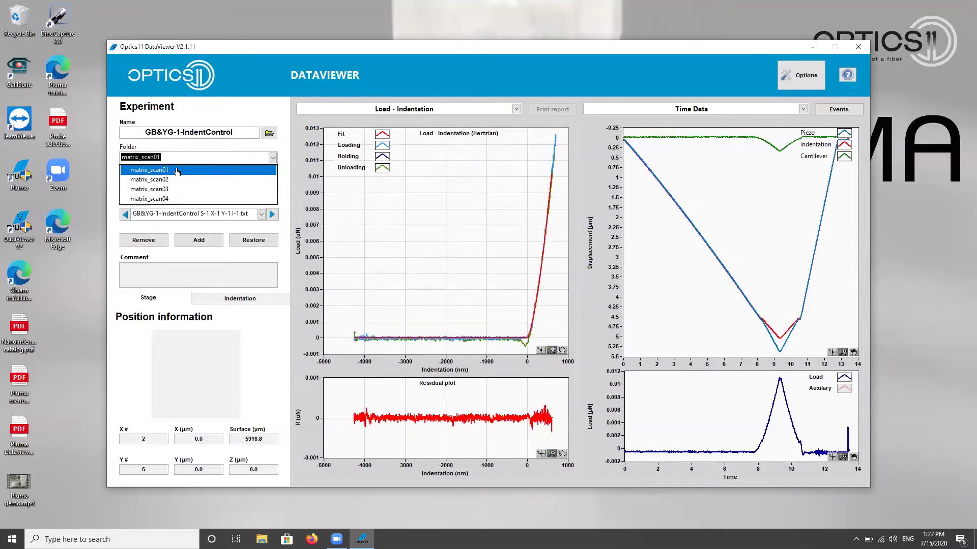
click(176, 199)
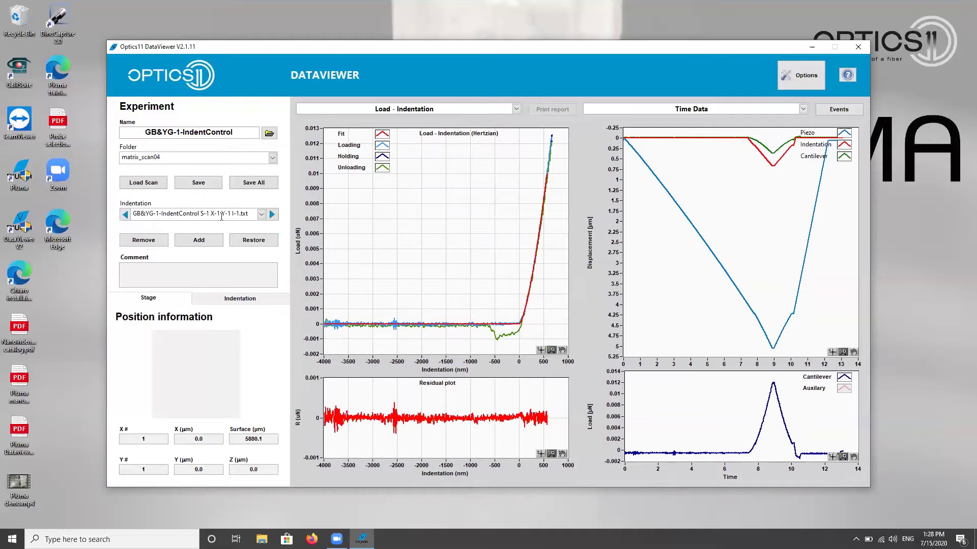
- Display the X-5 Y-1 indentation of the scan and advance to the X-5 Y-5 indentation
click(261, 214)
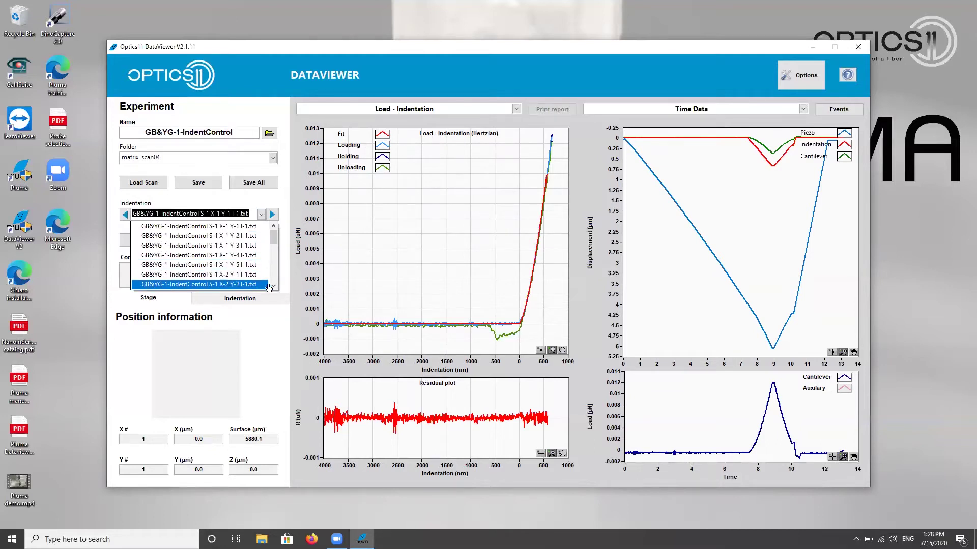
click(273, 286)
drag(273, 286, 273, 287)
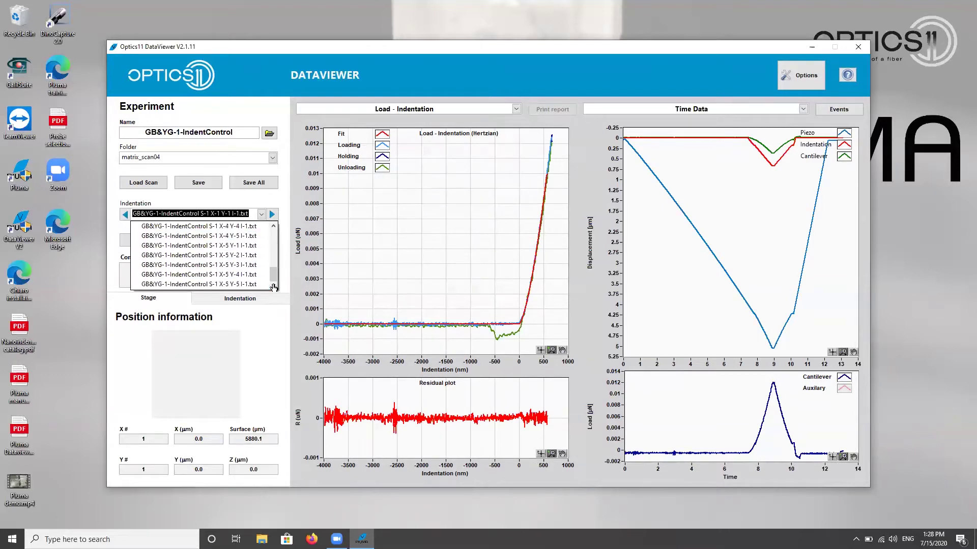
click(240, 248)
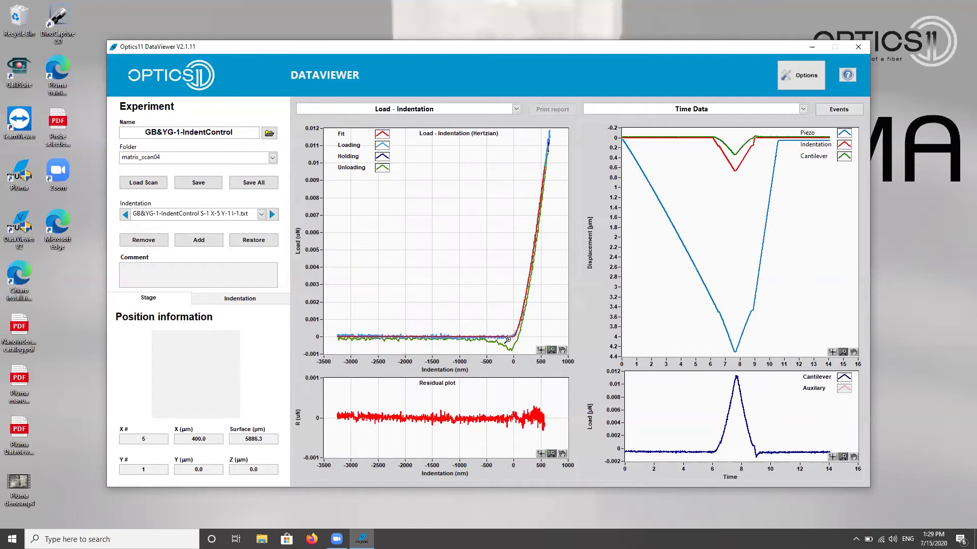
key(Down)
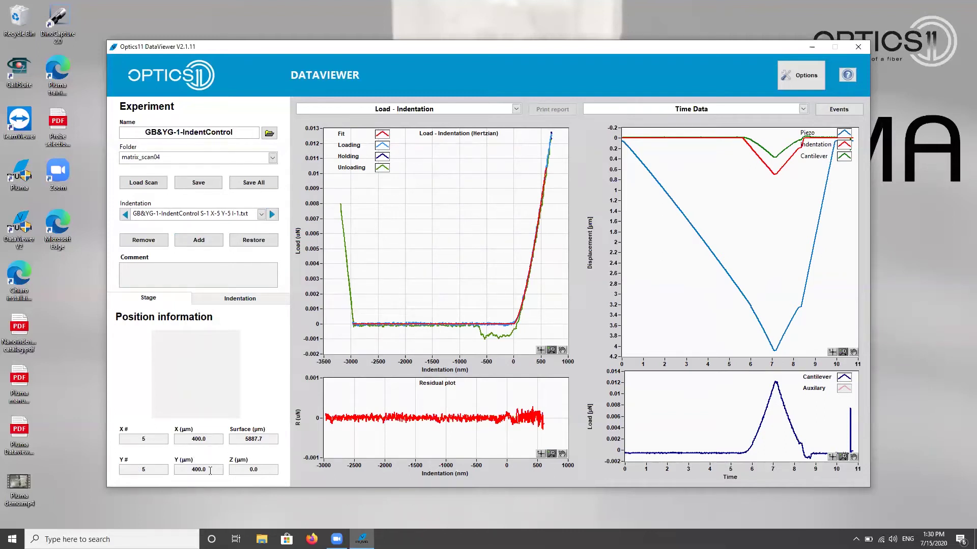
- Show the indentation results and step forward through the files to the X-1 Y-2 indentation
click(240, 300)
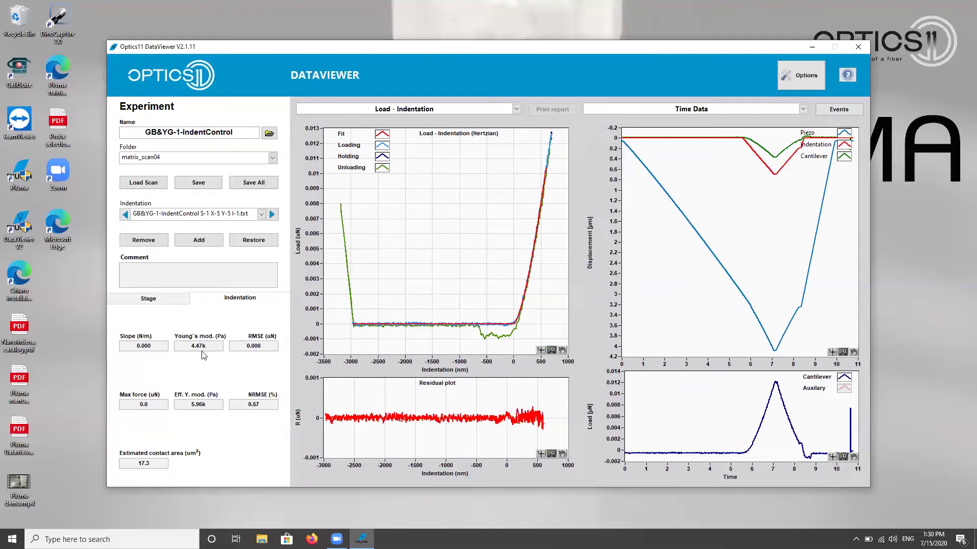
click(272, 214)
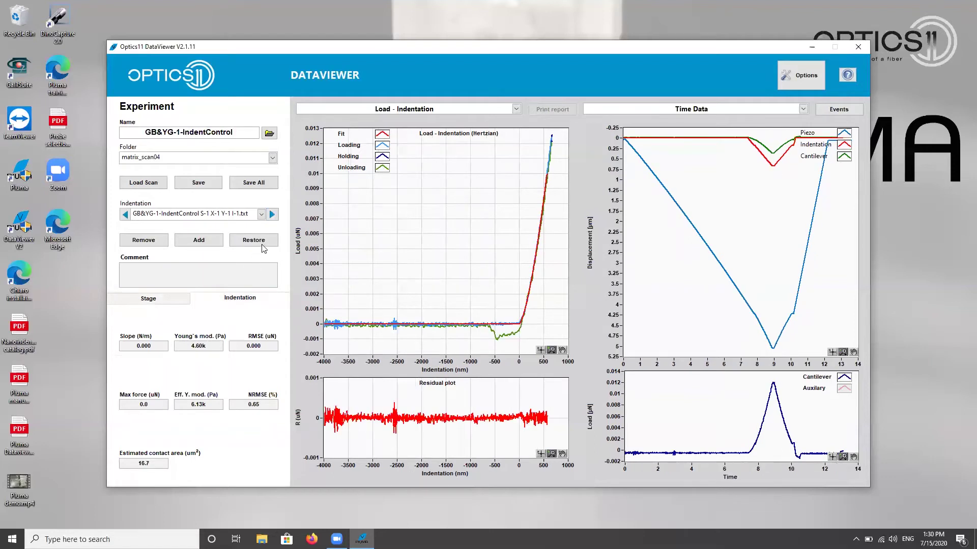
click(270, 218)
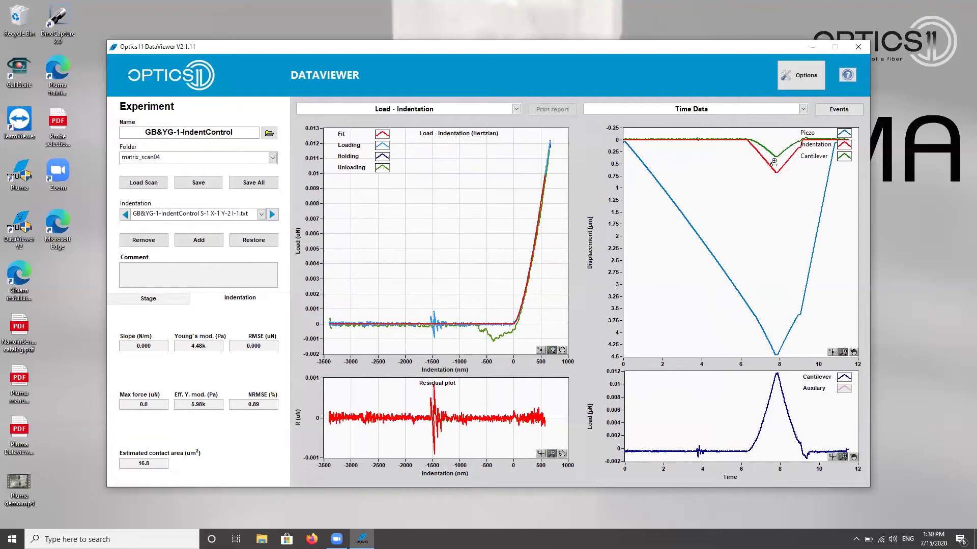
- Display the scan's Young's modulus as a 3D plot and rotate it to view the surface from above
click(802, 109)
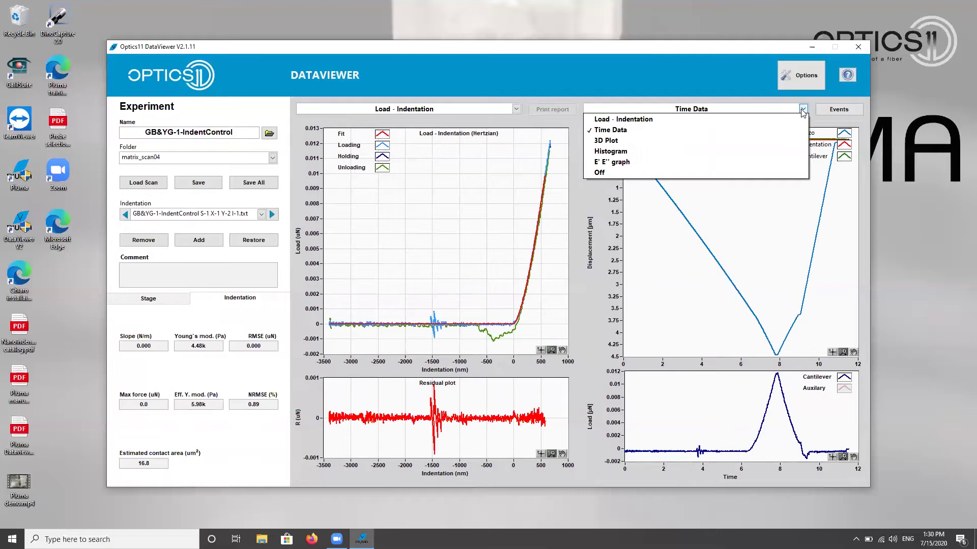
click(693, 142)
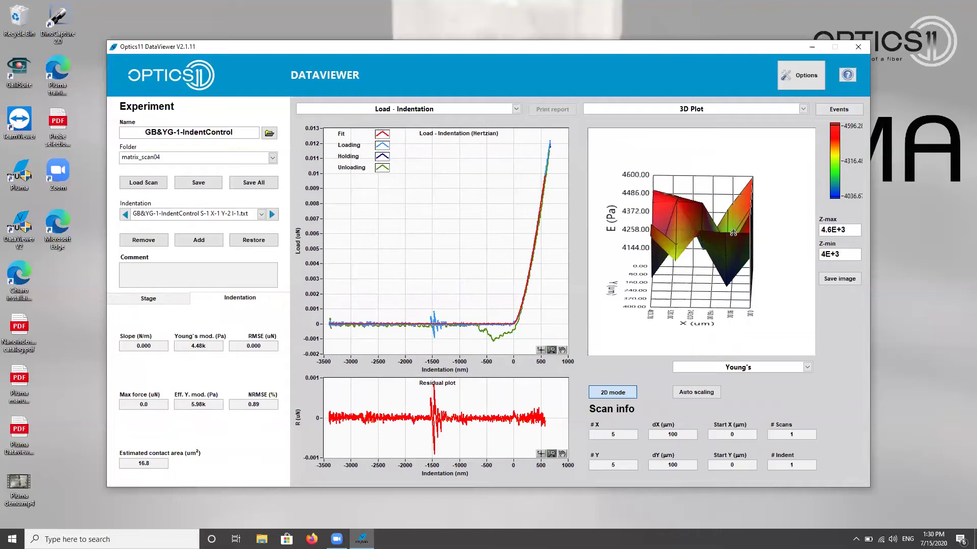
drag(733, 233, 741, 276)
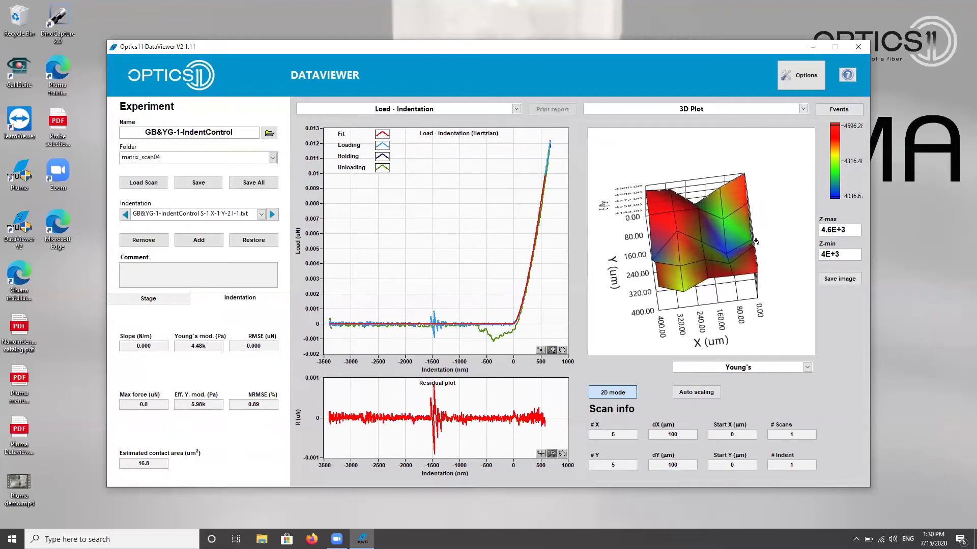
- Show the Young's modulus distribution as a histogram with 25 bins
click(802, 111)
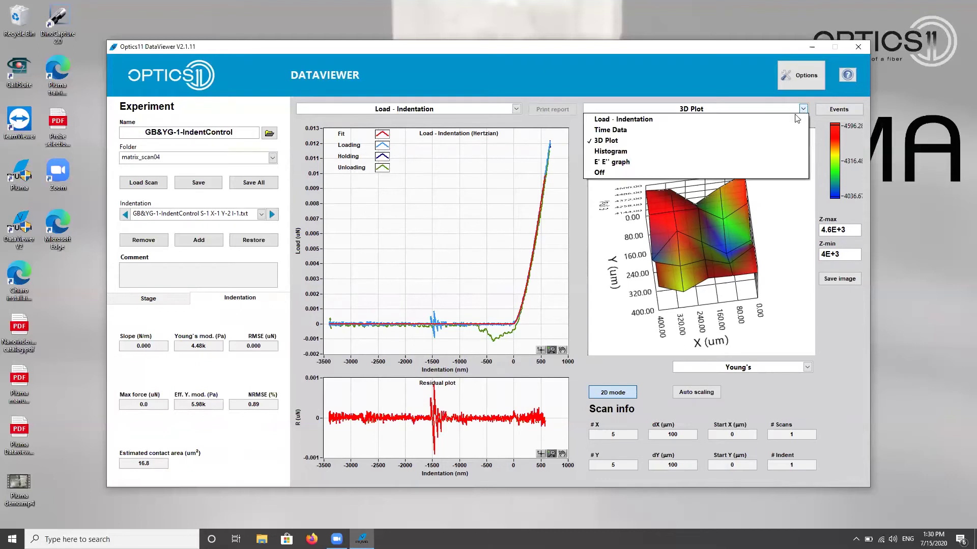
click(752, 153)
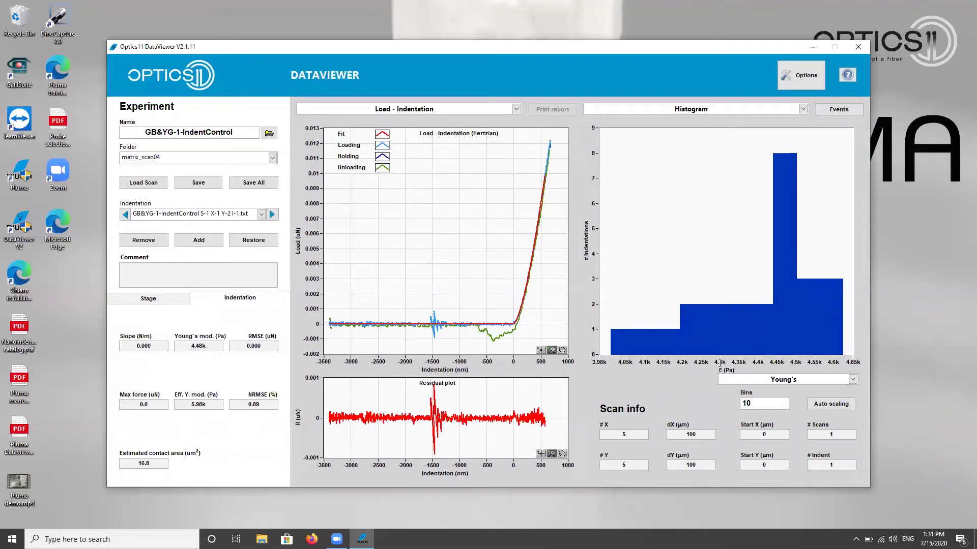
double_click(765, 403)
key(BackSpace)
text(25)
key(Return)
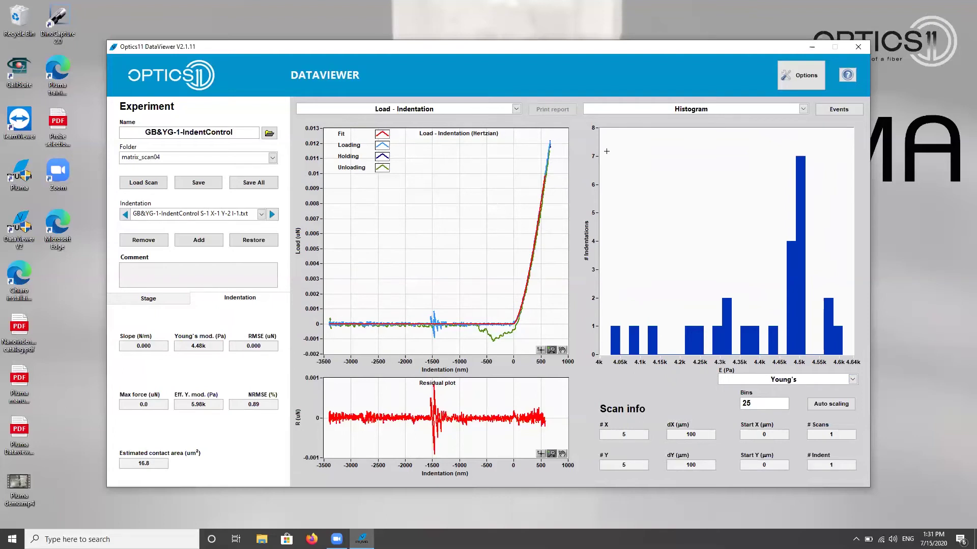
- Set the Hertzian contact fit to 50 % of Pmax, save it, and step through the indentations to X-1 Y-5
click(810, 77)
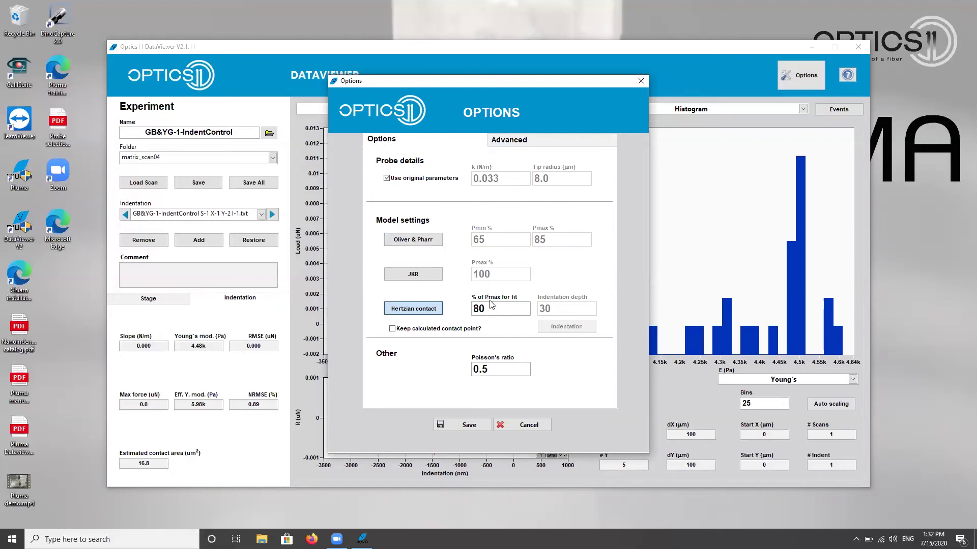
key(BackSpace)
key(BackSpace)
text(50)
click(466, 425)
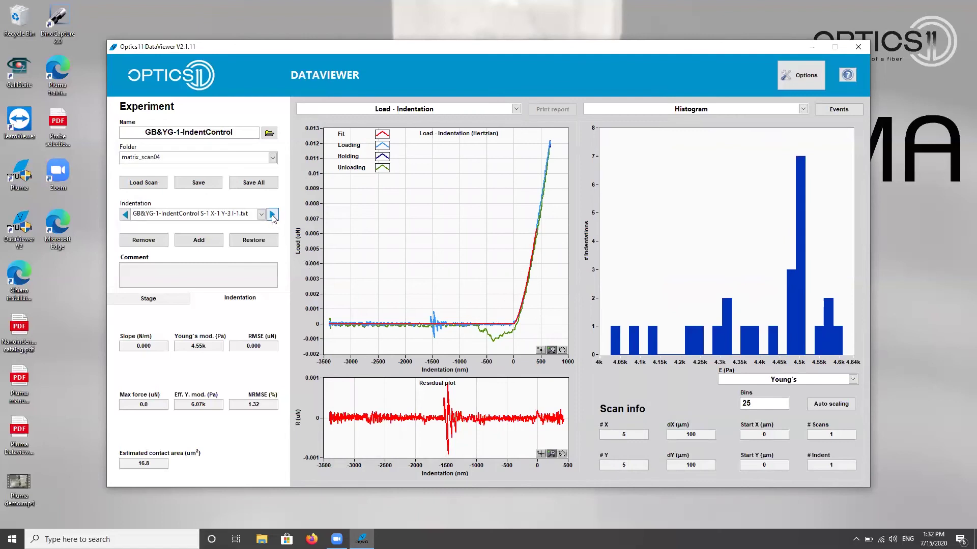
click(273, 216)
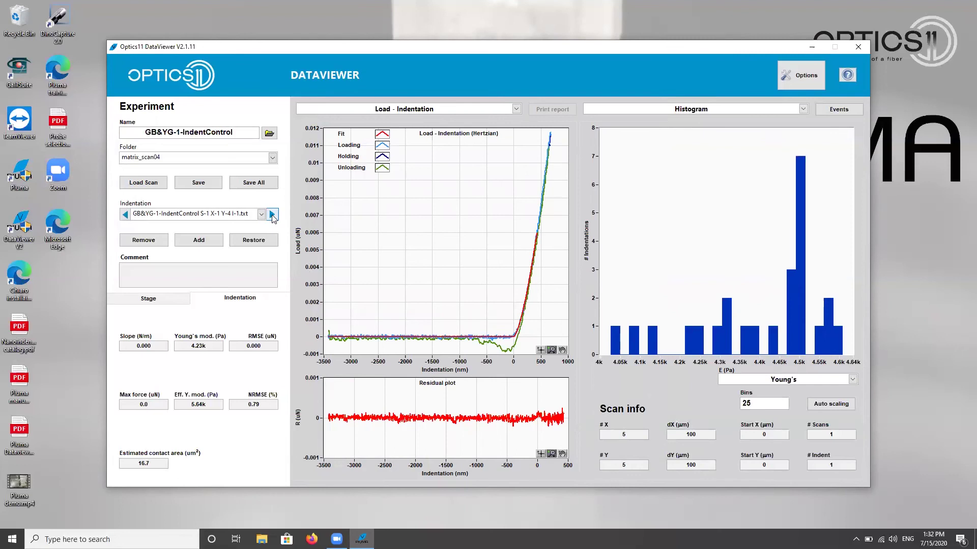
click(272, 216)
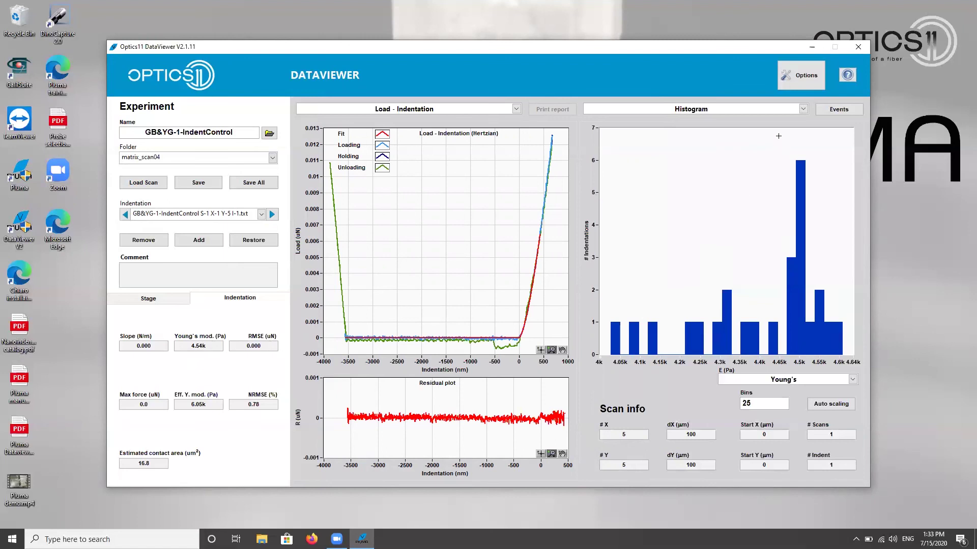
- Set the Hertzian contact fit to 99 % of Pmax and save the options
click(801, 78)
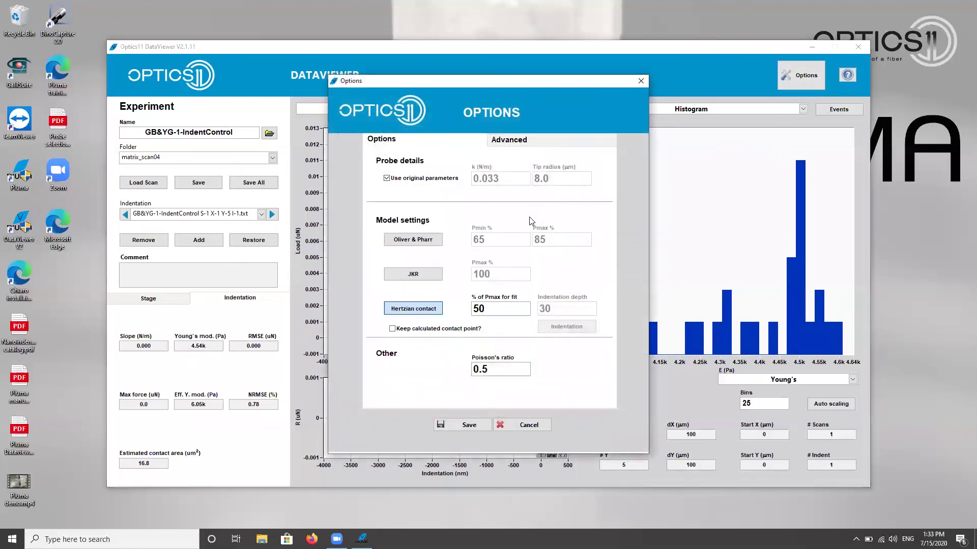
key(BackSpace)
key(BackSpace)
text(99)
click(469, 424)
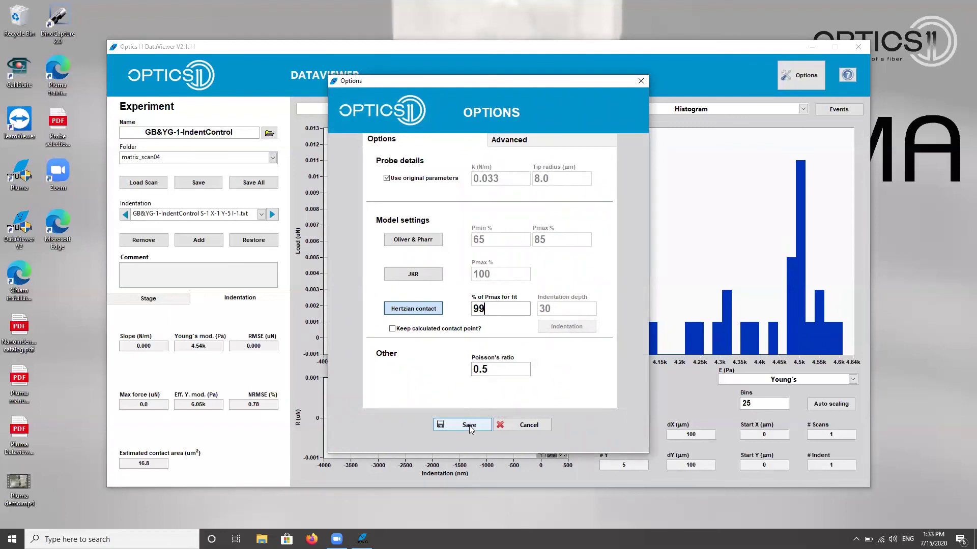